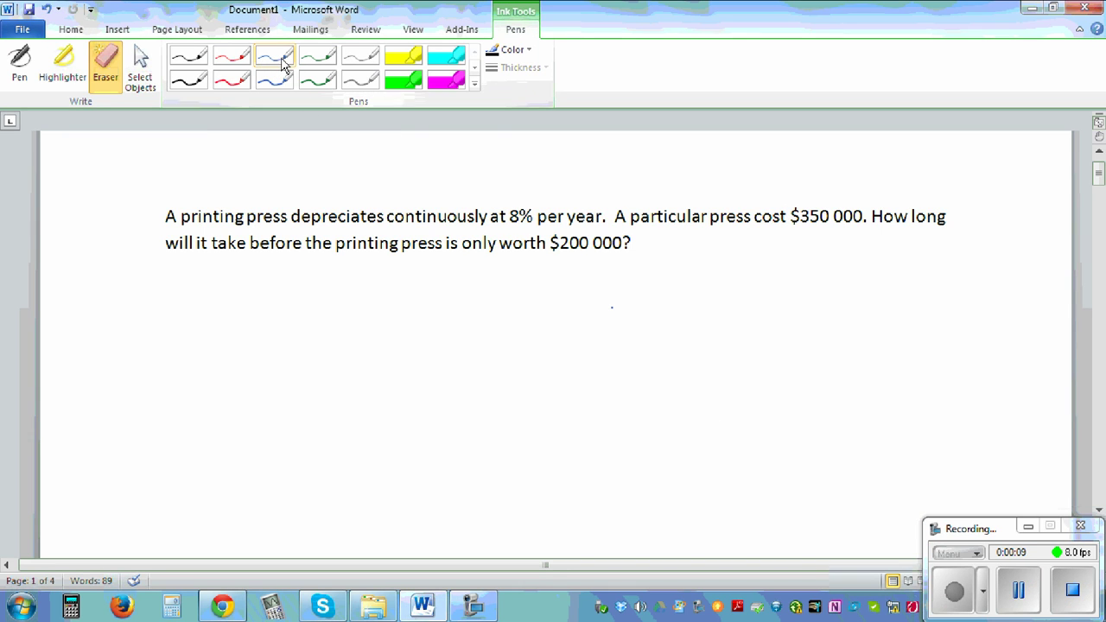
With the blue pen, underline 8% per year, continuously, $350 000, printing and $200 000
{"action": "left_click", "coordinate": [285, 60]}
{"action": "left_click_drag", "start_coordinate": [522, 242], "coordinate": [572, 239]}
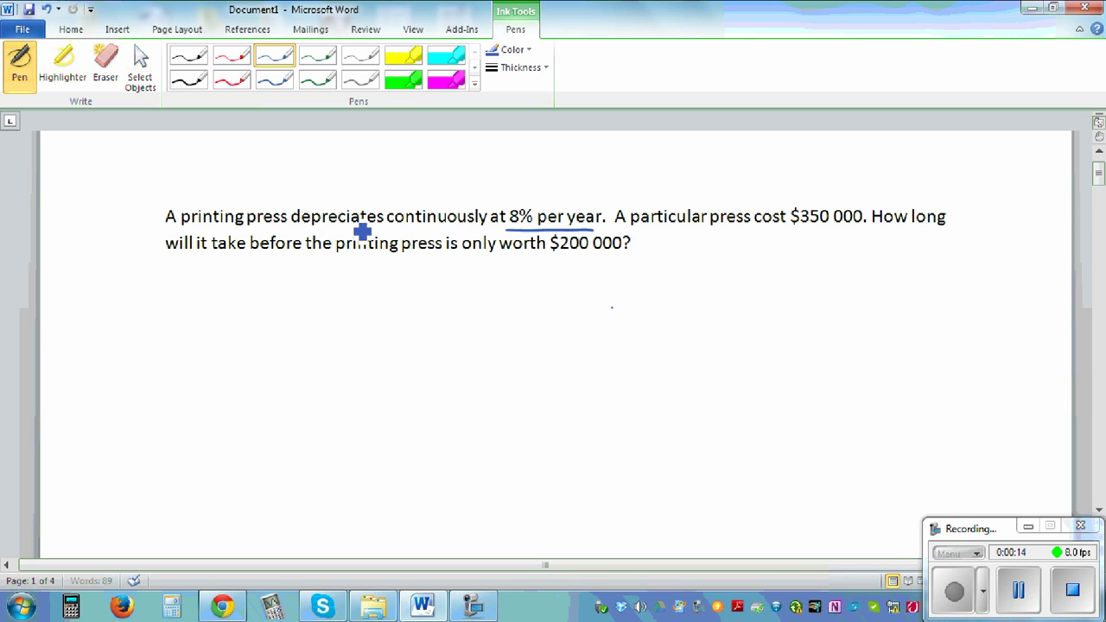
{"action": "left_click_drag", "start_coordinate": [398, 240], "coordinate": [455, 238]}
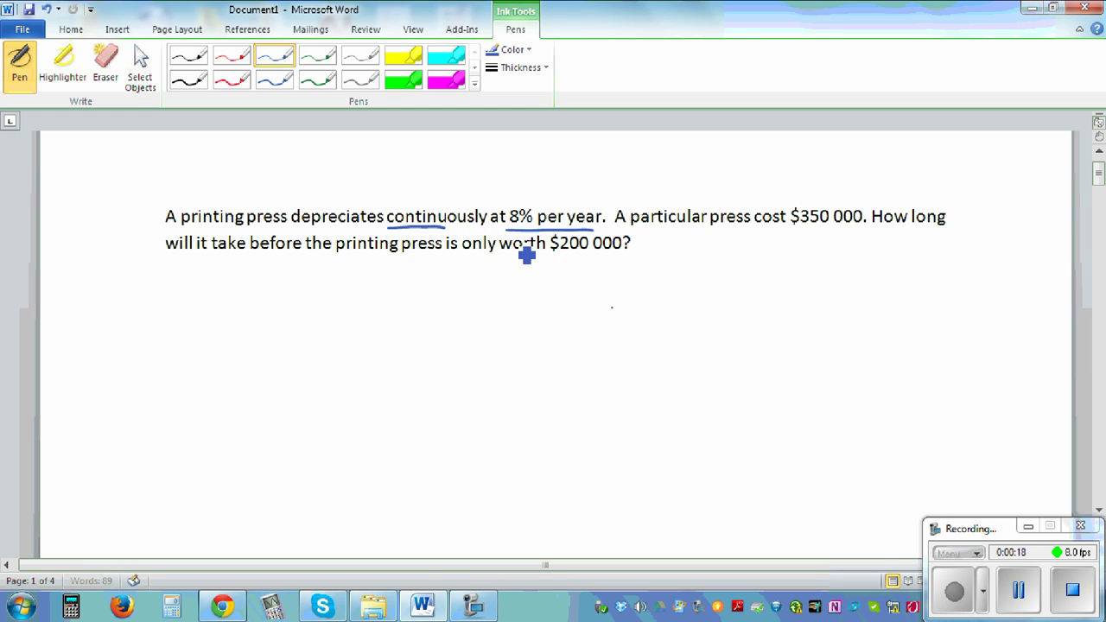
{"action": "left_click_drag", "start_coordinate": [472, 240], "coordinate": [494, 239]}
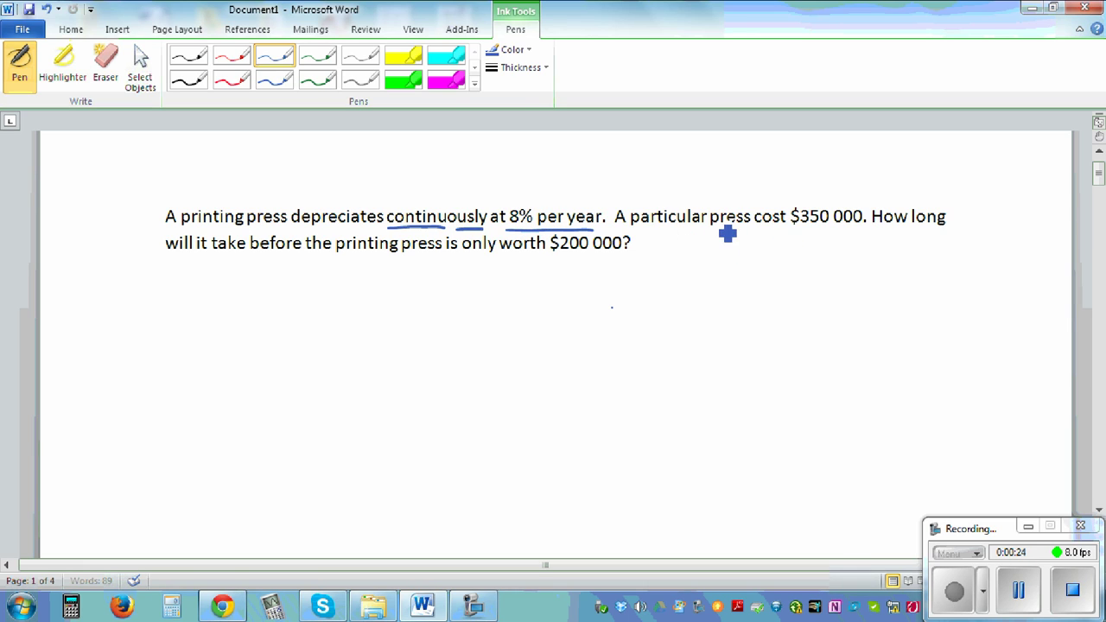
{"action": "left_click_drag", "start_coordinate": [803, 239], "coordinate": [867, 239]}
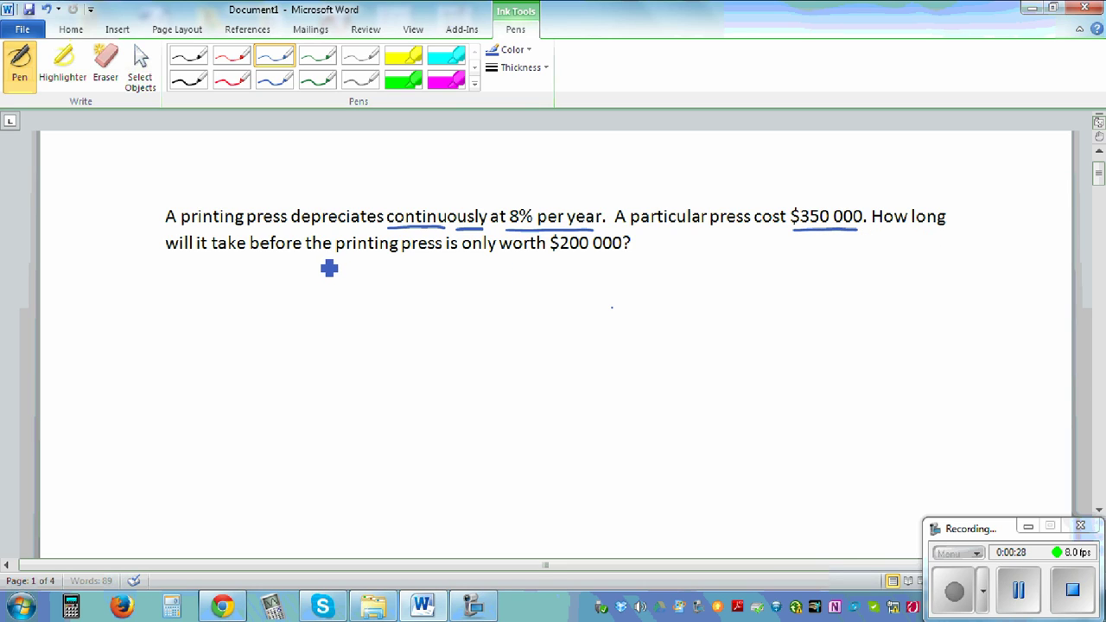
{"action": "left_click_drag", "start_coordinate": [337, 258], "coordinate": [382, 258]}
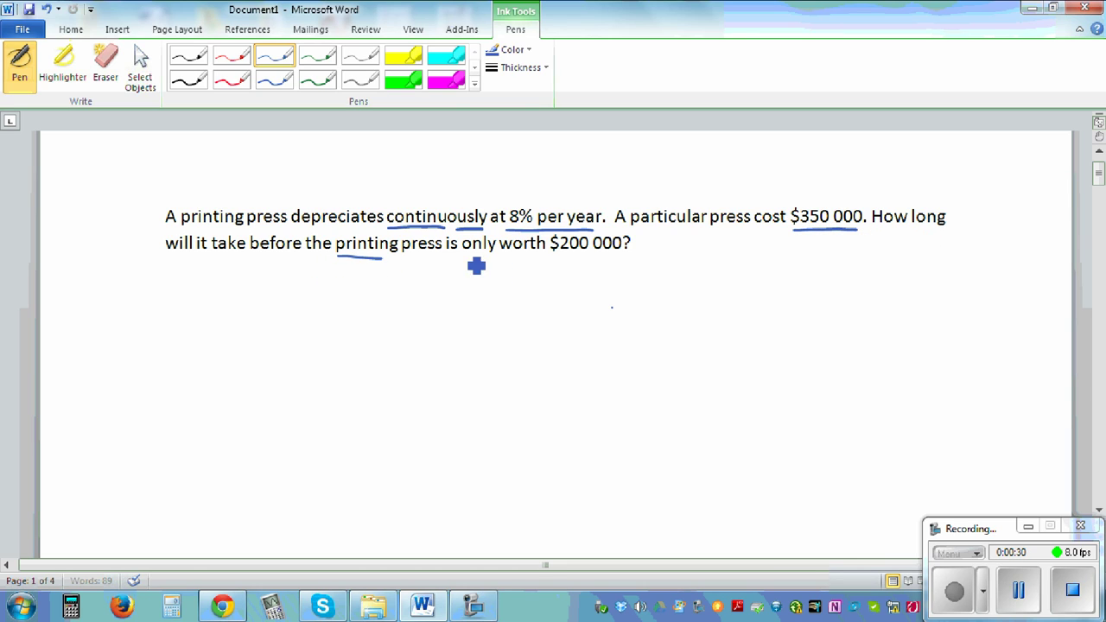
{"action": "left_click_drag", "start_coordinate": [558, 255], "coordinate": [622, 256]}
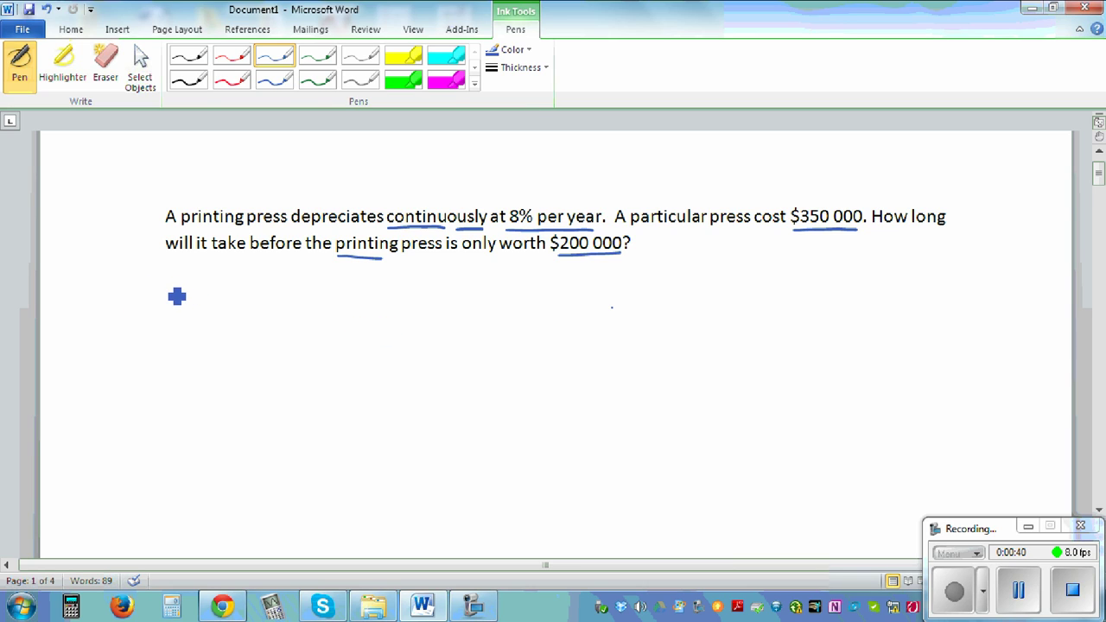
Handwrite P = P₀e^rt below the problem, box it, and start writing 'r = rate of' beside it
{"action": "mouse_move", "coordinate": [169, 282]}
{"action": "left_mouse_down"}
{"action": "mouse_move", "coordinate": [239, 306]}
{"action": "mouse_move", "coordinate": [235, 316]}
{"action": "mouse_move", "coordinate": [267, 295]}
{"action": "mouse_move", "coordinate": [284, 315]}
{"action": "mouse_move", "coordinate": [338, 291]}
{"action": "mouse_move", "coordinate": [369, 294]}
{"action": "mouse_move", "coordinate": [368, 264]}
{"action": "left_mouse_up"}
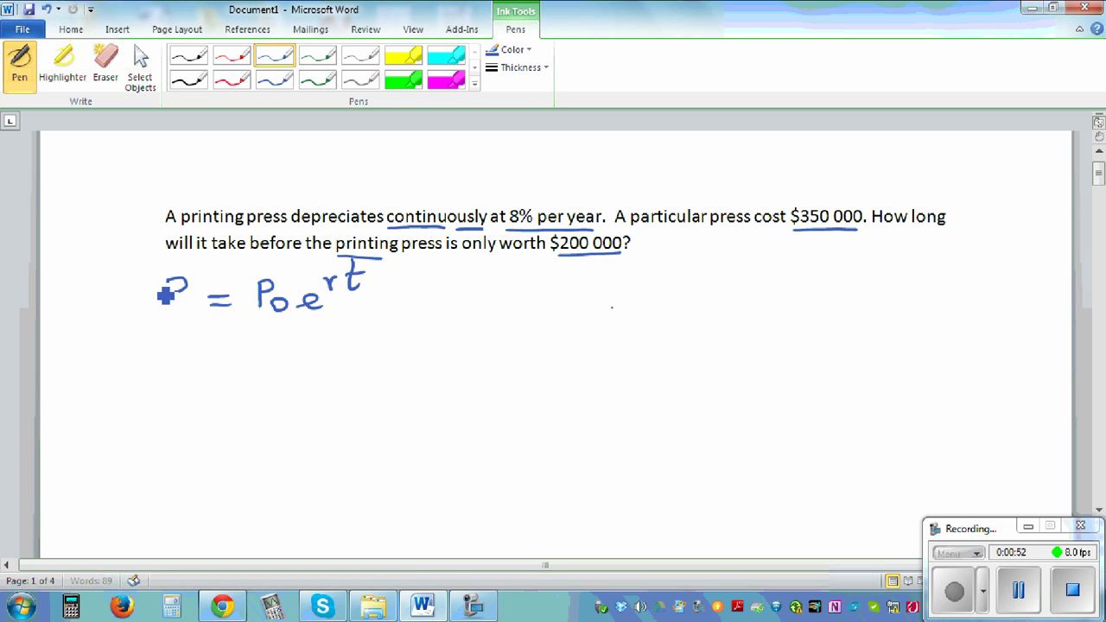
{"action": "left_click_drag", "start_coordinate": [149, 258], "coordinate": [148, 318]}
{"action": "mouse_move", "coordinate": [149, 257]}
{"action": "left_mouse_down"}
{"action": "mouse_move", "coordinate": [377, 259]}
{"action": "mouse_move", "coordinate": [398, 321]}
{"action": "mouse_move", "coordinate": [232, 331]}
{"action": "mouse_move", "coordinate": [150, 319]}
{"action": "left_mouse_up"}
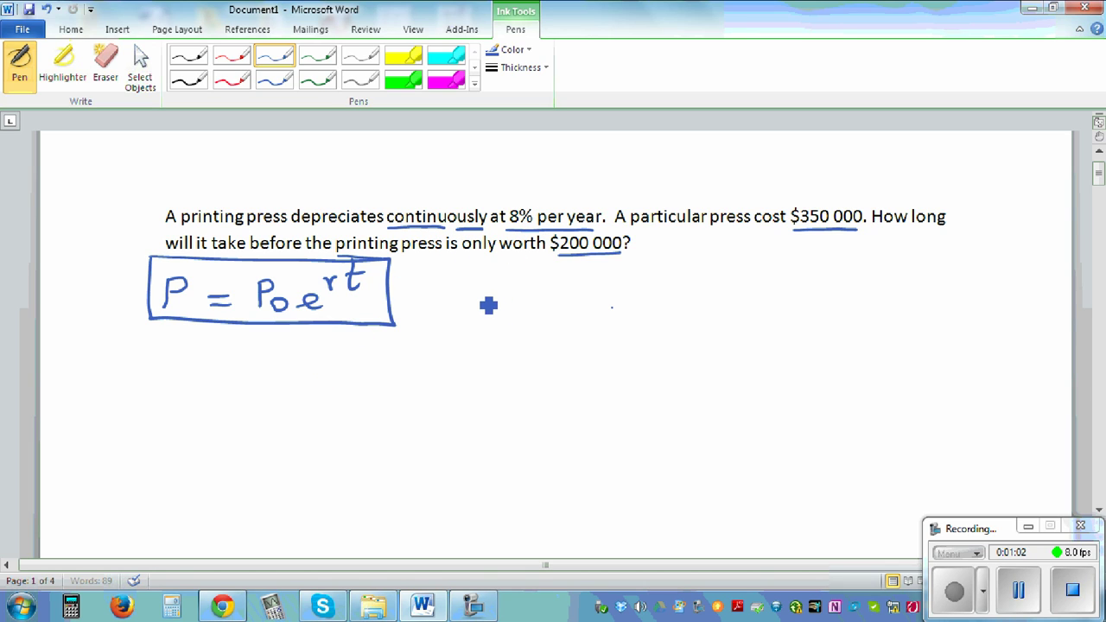
{"action": "mouse_move", "coordinate": [481, 298]}
{"action": "left_mouse_down"}
{"action": "mouse_move", "coordinate": [519, 304]}
{"action": "mouse_move", "coordinate": [528, 315]}
{"action": "mouse_move", "coordinate": [551, 305]}
{"action": "mouse_move", "coordinate": [586, 312]}
{"action": "mouse_move", "coordinate": [592, 298]}
{"action": "mouse_move", "coordinate": [591, 320]}
{"action": "mouse_move", "coordinate": [600, 302]}
{"action": "mouse_move", "coordinate": [614, 315]}
{"action": "mouse_move", "coordinate": [660, 298]}
{"action": "mouse_move", "coordinate": [657, 316]}
{"action": "mouse_move", "coordinate": [695, 313]}
{"action": "mouse_move", "coordinate": [701, 297]}
{"action": "mouse_move", "coordinate": [715, 314]}
{"action": "mouse_move", "coordinate": [741, 287]}
{"action": "left_mouse_up"}
Complete the note 'r = rate of int as decimal = 0.08' beside the boxed formula
{"action": "left_click", "coordinate": [690, 284]}
{"action": "mouse_move", "coordinate": [730, 275]}
{"action": "left_mouse_down"}
{"action": "mouse_move", "coordinate": [744, 306]}
{"action": "mouse_move", "coordinate": [733, 301]}
{"action": "mouse_move", "coordinate": [795, 317]}
{"action": "mouse_move", "coordinate": [850, 316]}
{"action": "mouse_move", "coordinate": [877, 298]}
{"action": "mouse_move", "coordinate": [889, 314]}
{"action": "mouse_move", "coordinate": [928, 310]}
{"action": "left_mouse_up"}
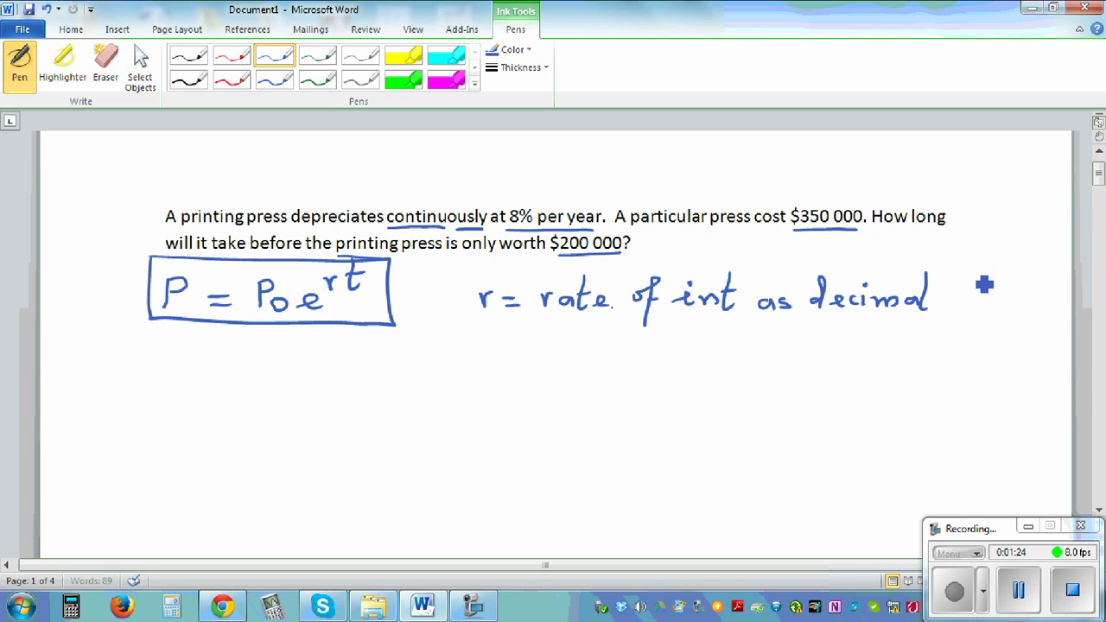
{"action": "mouse_move", "coordinate": [986, 293]}
{"action": "left_mouse_down"}
{"action": "mouse_move", "coordinate": [988, 306]}
{"action": "mouse_move", "coordinate": [986, 293]}
{"action": "mouse_move", "coordinate": [1024, 295]}
{"action": "left_mouse_up"}
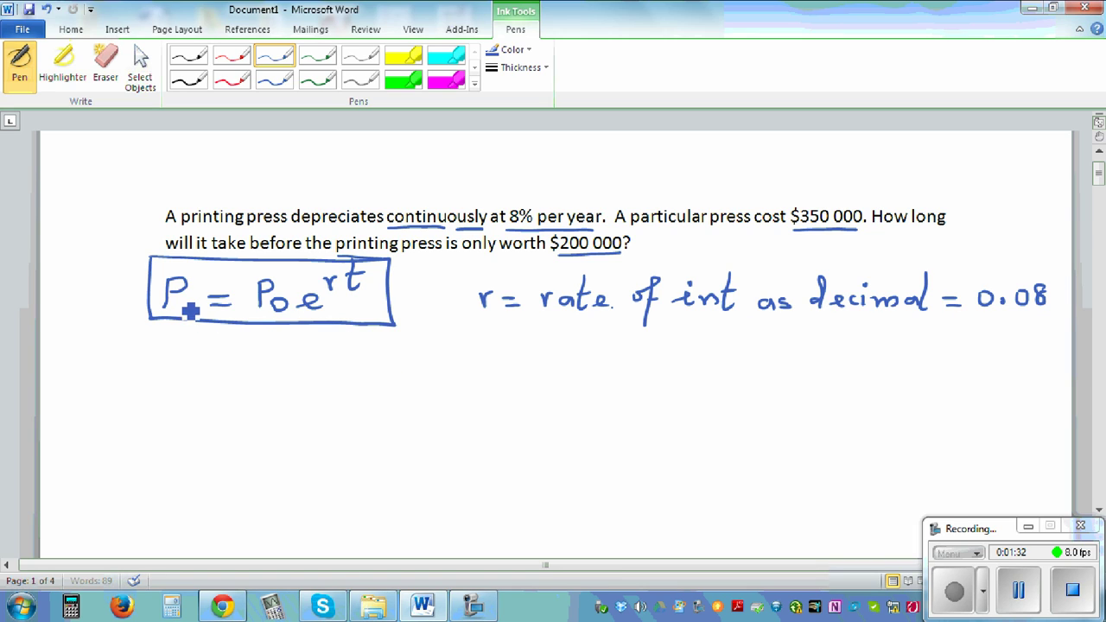
Write 'P₀ = initial price' below the r line and begin the substituted formula with P
{"action": "mouse_move", "coordinate": [501, 355]}
{"action": "left_mouse_down"}
{"action": "mouse_move", "coordinate": [592, 365]}
{"action": "mouse_move", "coordinate": [605, 362]}
{"action": "mouse_move", "coordinate": [603, 344]}
{"action": "mouse_move", "coordinate": [616, 364]}
{"action": "mouse_move", "coordinate": [638, 349]}
{"action": "mouse_move", "coordinate": [656, 361]}
{"action": "mouse_move", "coordinate": [672, 339]}
{"action": "mouse_move", "coordinate": [688, 363]}
{"action": "mouse_move", "coordinate": [697, 336]}
{"action": "mouse_move", "coordinate": [699, 366]}
{"action": "mouse_move", "coordinate": [745, 351]}
{"action": "mouse_move", "coordinate": [746, 364]}
{"action": "mouse_move", "coordinate": [770, 350]}
{"action": "mouse_move", "coordinate": [776, 362]}
{"action": "mouse_move", "coordinate": [782, 339]}
{"action": "mouse_move", "coordinate": [791, 358]}
{"action": "mouse_move", "coordinate": [822, 353]}
{"action": "left_mouse_up"}
{"action": "left_click", "coordinate": [588, 334]}
{"action": "left_click", "coordinate": [630, 337]}
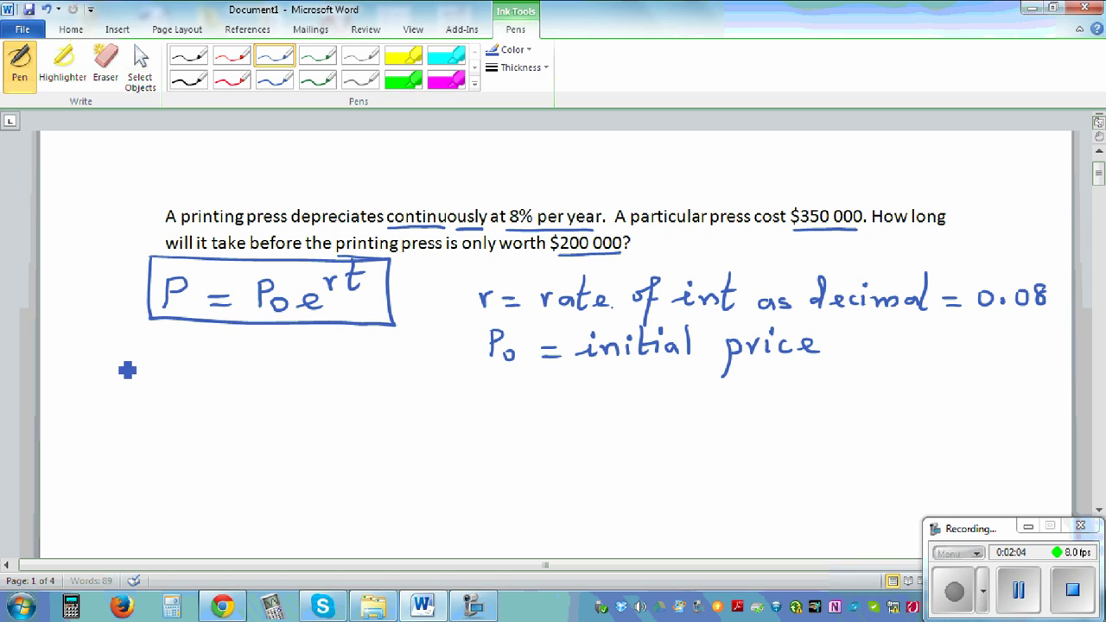
{"action": "mouse_move", "coordinate": [126, 368]}
{"action": "left_mouse_down"}
{"action": "mouse_move", "coordinate": [170, 387]}
{"action": "mouse_move", "coordinate": [191, 366]}
{"action": "mouse_move", "coordinate": [205, 392]}
{"action": "mouse_move", "coordinate": [248, 386]}
{"action": "mouse_move", "coordinate": [230, 388]}
{"action": "mouse_move", "coordinate": [257, 369]}
{"action": "mouse_move", "coordinate": [249, 361]}
{"action": "mouse_move", "coordinate": [325, 344]}
{"action": "mouse_move", "coordinate": [323, 364]}
{"action": "mouse_move", "coordinate": [330, 338]}
{"action": "left_mouse_up"}
Finish P = P₀e^0.08t and note t = 0, P = 350,000 with an arrow to the exponent t
{"action": "left_click", "coordinate": [260, 352]}
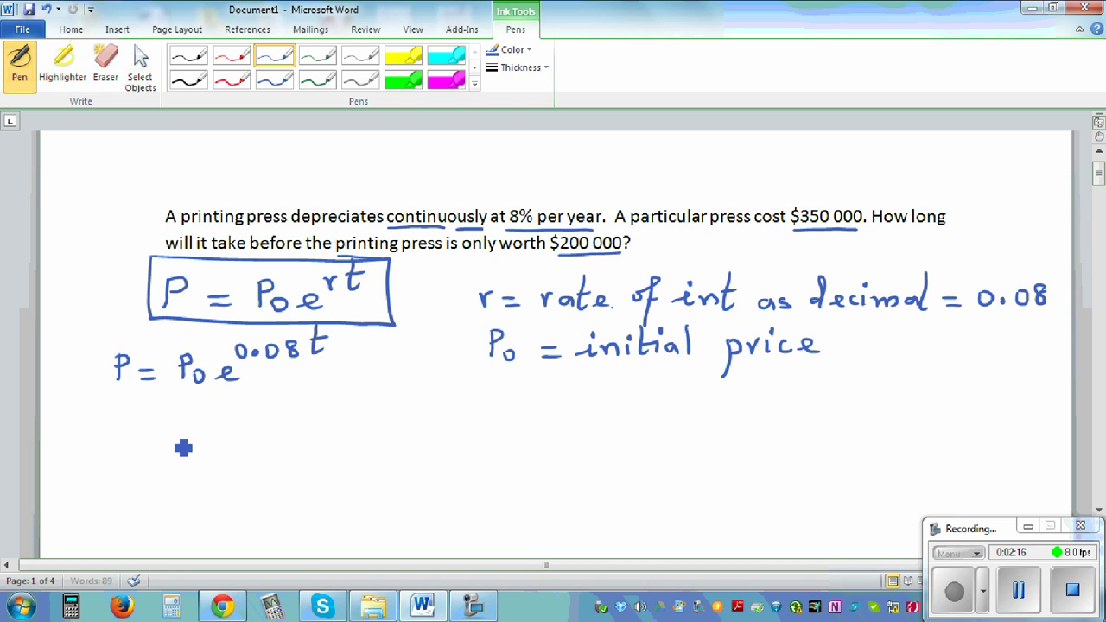
{"action": "mouse_move", "coordinate": [86, 403]}
{"action": "left_mouse_down"}
{"action": "mouse_move", "coordinate": [83, 424]}
{"action": "mouse_move", "coordinate": [90, 412]}
{"action": "mouse_move", "coordinate": [153, 409]}
{"action": "left_mouse_up"}
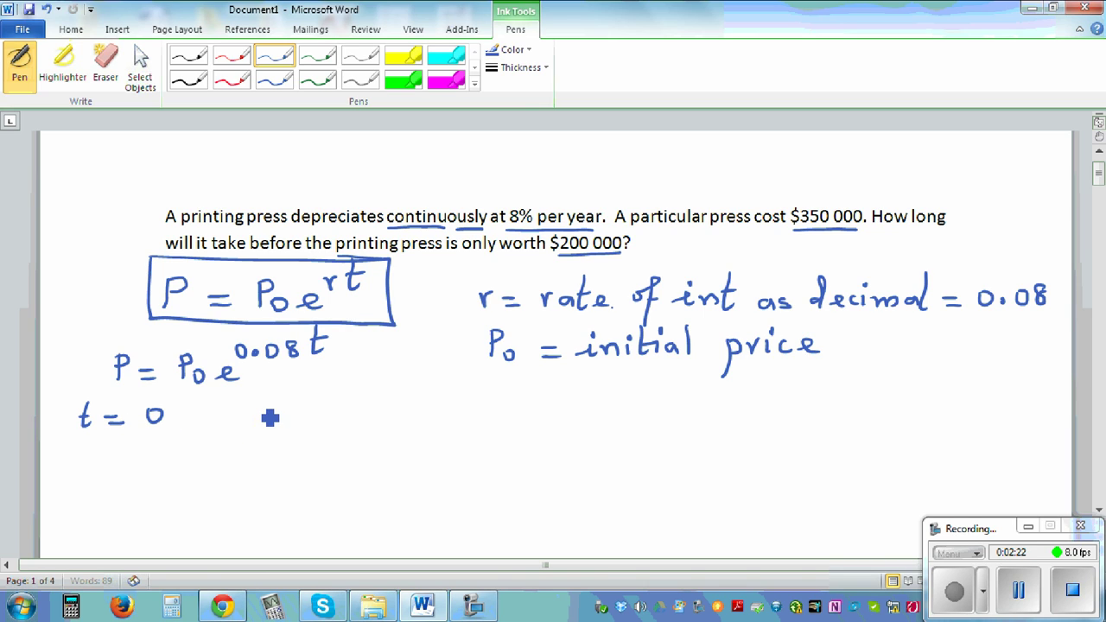
{"action": "mouse_move", "coordinate": [260, 399]}
{"action": "left_mouse_down"}
{"action": "mouse_move", "coordinate": [270, 430]}
{"action": "mouse_move", "coordinate": [286, 409]}
{"action": "mouse_move", "coordinate": [273, 420]}
{"action": "mouse_move", "coordinate": [322, 430]}
{"action": "mouse_move", "coordinate": [366, 424]}
{"action": "left_mouse_up"}
{"action": "mouse_move", "coordinate": [367, 407]}
{"action": "left_mouse_down"}
{"action": "mouse_move", "coordinate": [411, 432]}
{"action": "mouse_move", "coordinate": [464, 407]}
{"action": "left_mouse_up"}
{"action": "left_click_drag", "start_coordinate": [376, 398], "coordinate": [317, 375]}
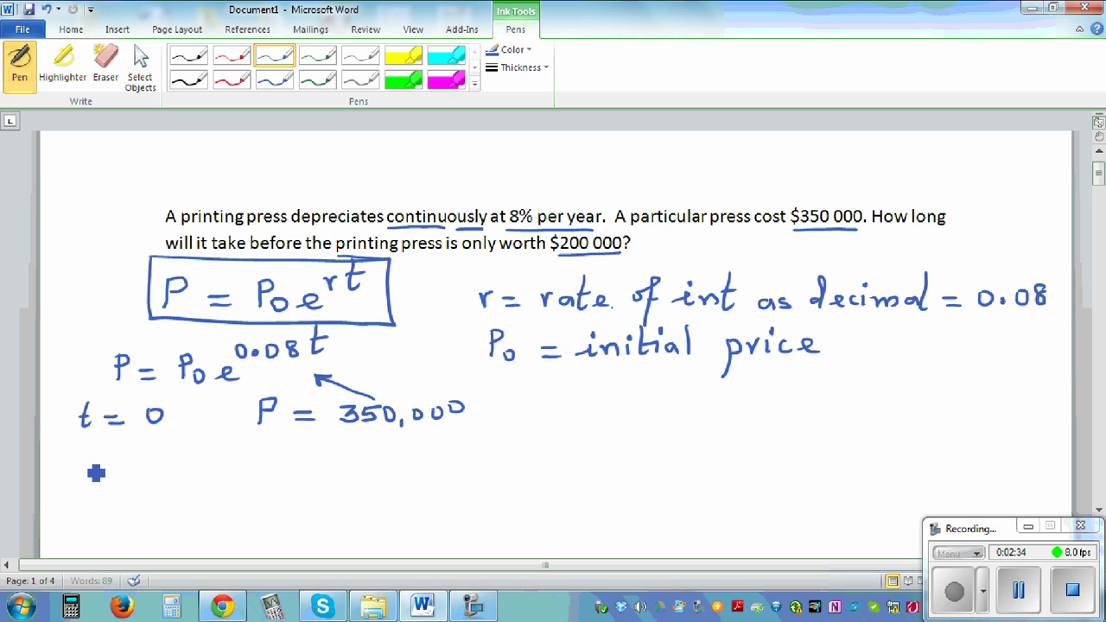
Write 350000 = P₀e^(0.08×0) and start the next line 350000 = P₀
{"action": "mouse_move", "coordinate": [95, 474]}
{"action": "left_mouse_down"}
{"action": "mouse_move", "coordinate": [179, 484]}
{"action": "mouse_move", "coordinate": [180, 471]}
{"action": "mouse_move", "coordinate": [200, 484]}
{"action": "mouse_move", "coordinate": [252, 473]}
{"action": "mouse_move", "coordinate": [252, 482]}
{"action": "mouse_move", "coordinate": [287, 466]}
{"action": "mouse_move", "coordinate": [286, 455]}
{"action": "mouse_move", "coordinate": [300, 479]}
{"action": "mouse_move", "coordinate": [336, 473]}
{"action": "mouse_move", "coordinate": [326, 473]}
{"action": "mouse_move", "coordinate": [338, 442]}
{"action": "left_mouse_up"}
{"action": "mouse_move", "coordinate": [354, 448]}
{"action": "left_mouse_down"}
{"action": "mouse_move", "coordinate": [389, 445]}
{"action": "mouse_move", "coordinate": [390, 462]}
{"action": "mouse_move", "coordinate": [416, 450]}
{"action": "left_mouse_up"}
{"action": "mouse_move", "coordinate": [416, 438]}
{"action": "left_mouse_down"}
{"action": "mouse_move", "coordinate": [402, 450]}
{"action": "mouse_move", "coordinate": [430, 437]}
{"action": "left_mouse_up"}
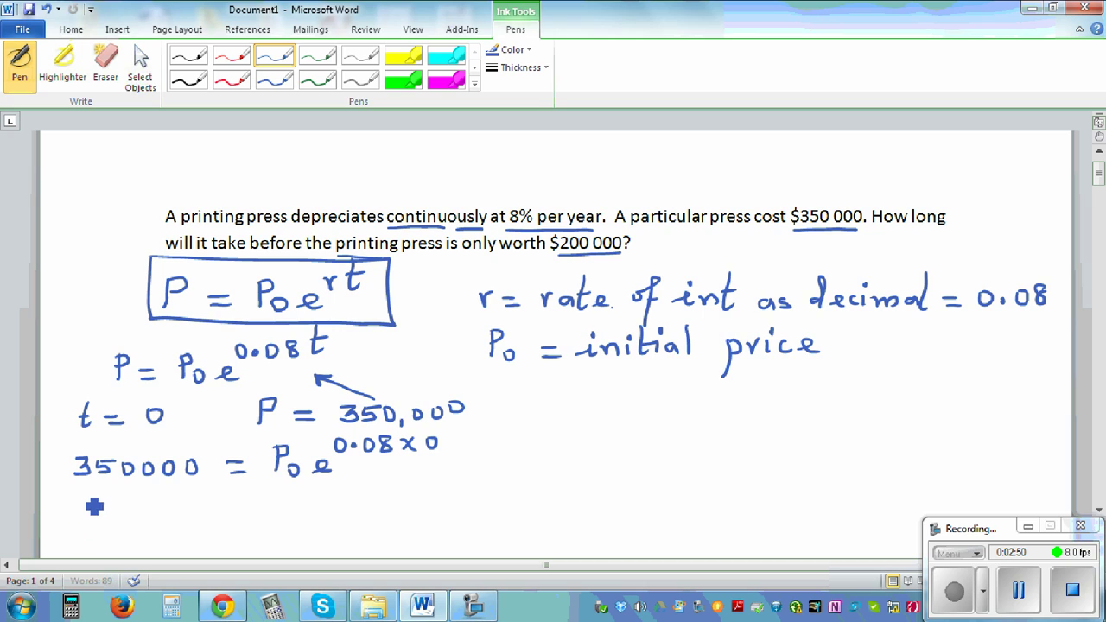
{"action": "mouse_move", "coordinate": [96, 510]}
{"action": "left_mouse_down"}
{"action": "mouse_move", "coordinate": [83, 510]}
{"action": "mouse_move", "coordinate": [121, 511]}
{"action": "mouse_move", "coordinate": [124, 494]}
{"action": "mouse_move", "coordinate": [140, 517]}
{"action": "mouse_move", "coordinate": [183, 504]}
{"action": "left_mouse_up"}
Finish 350000 = P₀, circle the 0.08×0 exponent linked to e⁰ = 1, and box the result
{"action": "mouse_move", "coordinate": [195, 505]}
{"action": "left_mouse_down"}
{"action": "mouse_move", "coordinate": [207, 518]}
{"action": "mouse_move", "coordinate": [197, 506]}
{"action": "mouse_move", "coordinate": [327, 506]}
{"action": "mouse_move", "coordinate": [344, 495]}
{"action": "left_mouse_up"}
{"action": "mouse_move", "coordinate": [451, 427]}
{"action": "left_mouse_down"}
{"action": "mouse_move", "coordinate": [327, 441]}
{"action": "mouse_move", "coordinate": [316, 467]}
{"action": "mouse_move", "coordinate": [375, 484]}
{"action": "mouse_move", "coordinate": [452, 474]}
{"action": "mouse_move", "coordinate": [450, 441]}
{"action": "mouse_move", "coordinate": [519, 433]}
{"action": "mouse_move", "coordinate": [508, 440]}
{"action": "mouse_move", "coordinate": [559, 424]}
{"action": "mouse_move", "coordinate": [566, 406]}
{"action": "mouse_move", "coordinate": [629, 423]}
{"action": "left_mouse_up"}
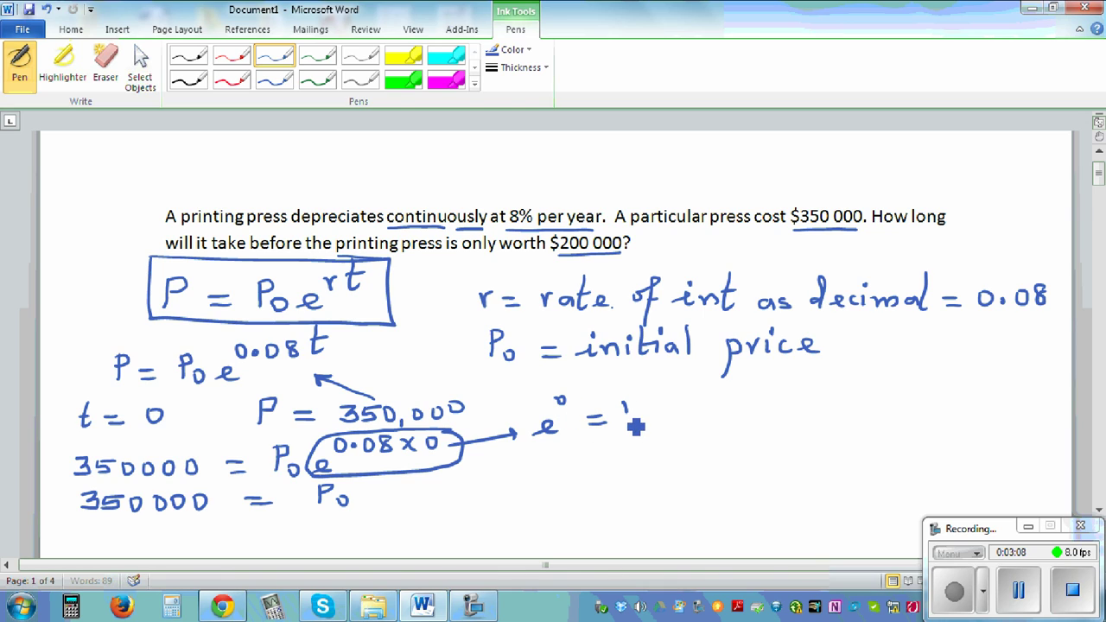
{"action": "mouse_move", "coordinate": [528, 395]}
{"action": "left_mouse_down"}
{"action": "mouse_move", "coordinate": [543, 451]}
{"action": "mouse_move", "coordinate": [646, 439]}
{"action": "mouse_move", "coordinate": [648, 380]}
{"action": "mouse_move", "coordinate": [531, 391]}
{"action": "left_mouse_up"}
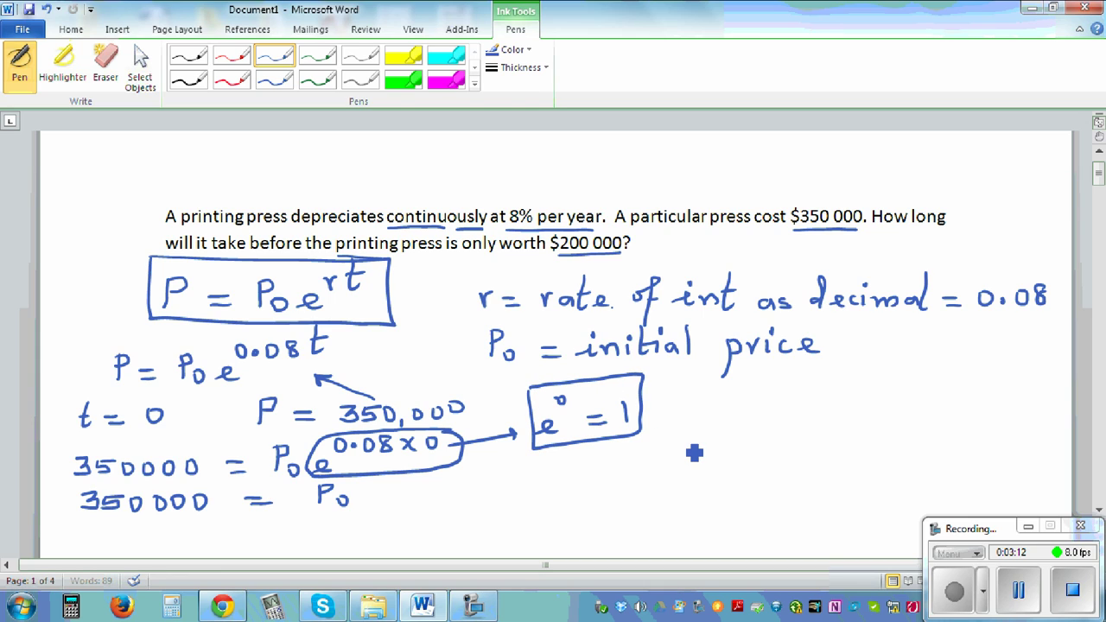
{"action": "mouse_move", "coordinate": [85, 491]}
{"action": "left_mouse_down"}
{"action": "mouse_move", "coordinate": [85, 519]}
{"action": "mouse_move", "coordinate": [357, 520]}
{"action": "mouse_move", "coordinate": [359, 482]}
{"action": "mouse_move", "coordinate": [87, 491]}
{"action": "left_mouse_up"}
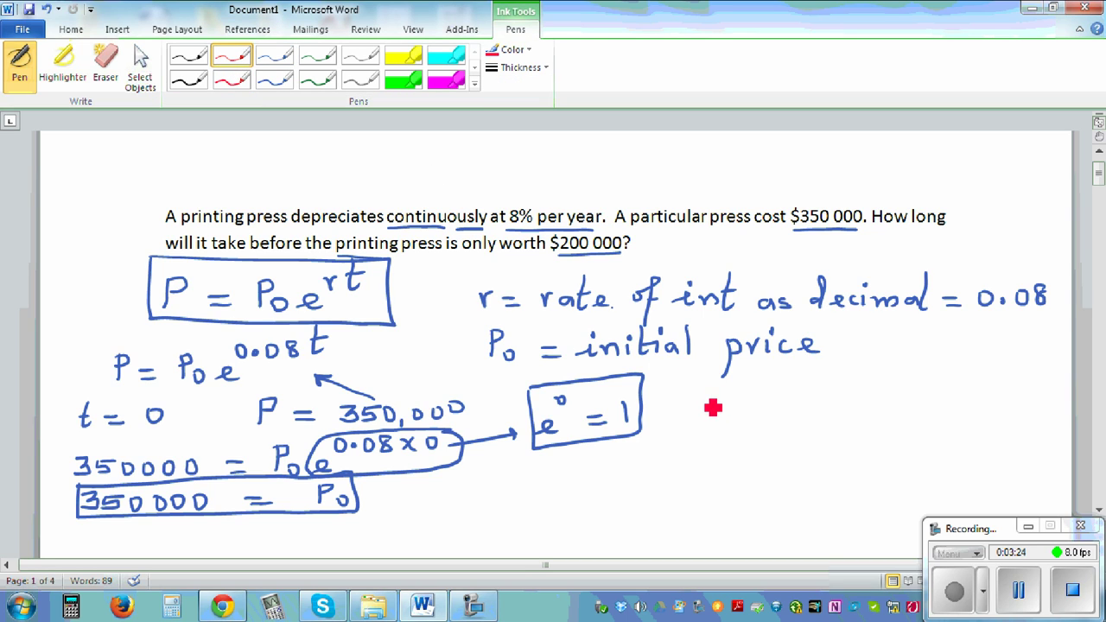
In red ink, write P = 350000e^0.08t with P = ? beneath it
{"action": "left_click_drag", "start_coordinate": [694, 389], "coordinate": [694, 413]}
{"action": "mouse_move", "coordinate": [694, 389]}
{"action": "left_mouse_down"}
{"action": "mouse_move", "coordinate": [735, 410]}
{"action": "mouse_move", "coordinate": [727, 419]}
{"action": "mouse_move", "coordinate": [785, 404]}
{"action": "mouse_move", "coordinate": [810, 421]}
{"action": "mouse_move", "coordinate": [868, 405]}
{"action": "mouse_move", "coordinate": [914, 408]}
{"action": "left_mouse_up"}
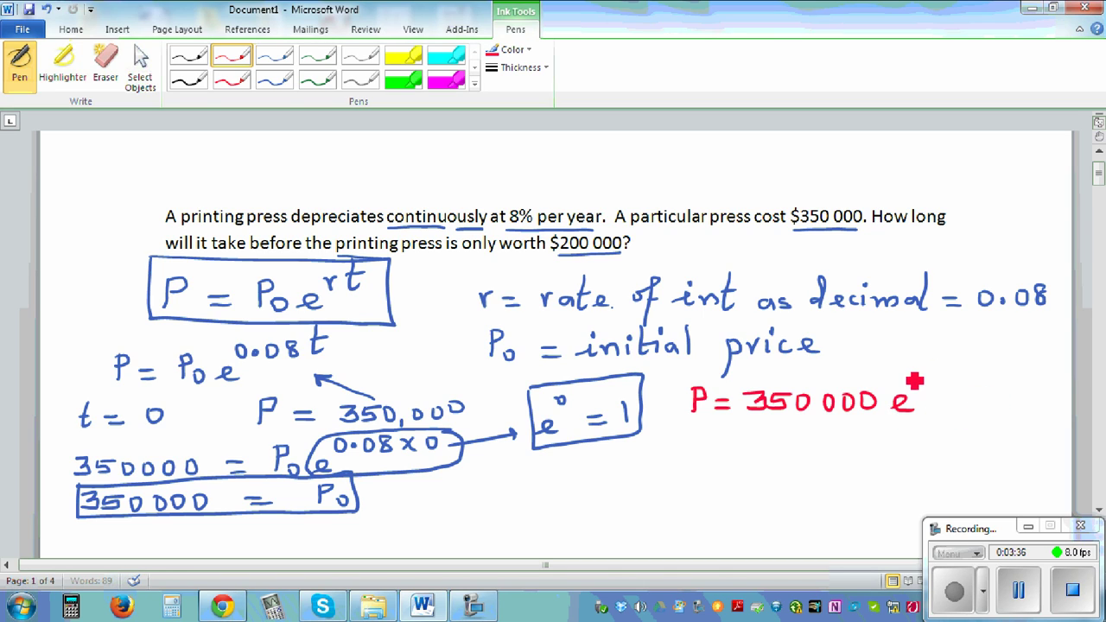
{"action": "mouse_move", "coordinate": [914, 372]}
{"action": "left_mouse_down"}
{"action": "mouse_move", "coordinate": [969, 375]}
{"action": "mouse_move", "coordinate": [969, 391]}
{"action": "mouse_move", "coordinate": [992, 354]}
{"action": "left_mouse_up"}
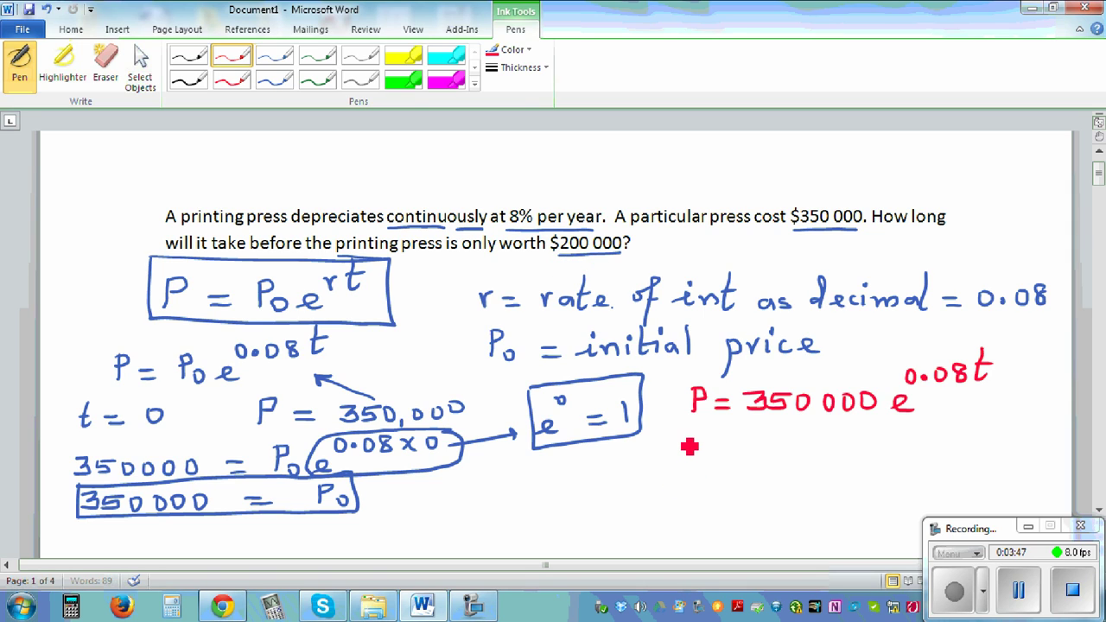
{"action": "mouse_move", "coordinate": [684, 446]}
{"action": "left_mouse_down"}
{"action": "mouse_move", "coordinate": [707, 452]}
{"action": "mouse_move", "coordinate": [704, 462]}
{"action": "mouse_move", "coordinate": [709, 452]}
{"action": "left_mouse_up"}
{"action": "left_click_drag", "start_coordinate": [724, 437], "coordinate": [732, 449]}
{"action": "left_click", "coordinate": [734, 459]}
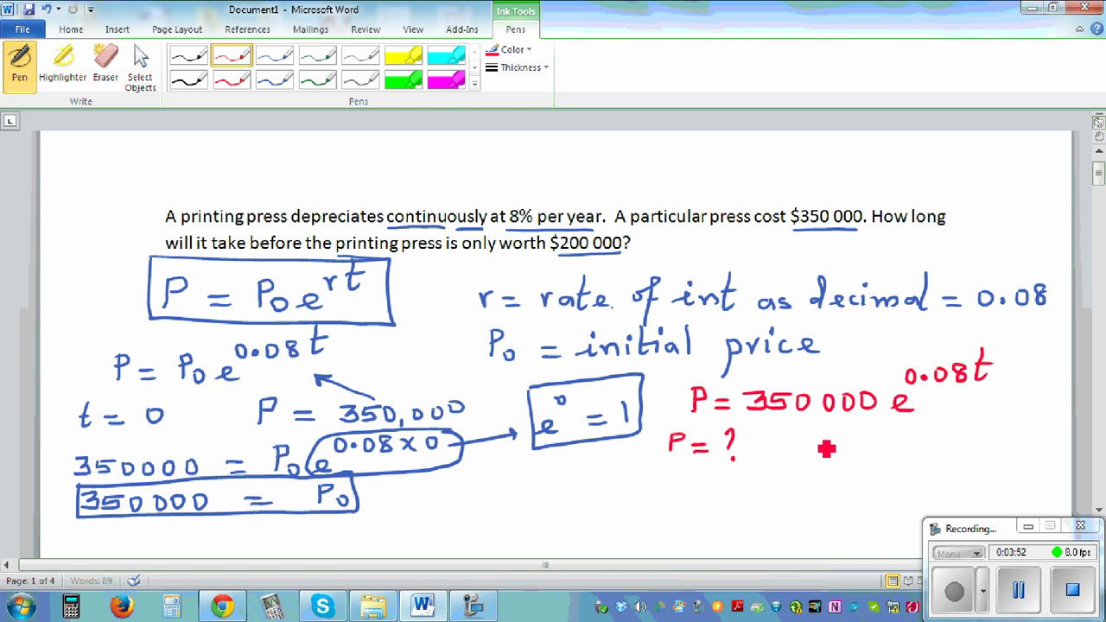
Erase the red P = ? and write t = ? and P = 200 000 in black, arrowed to the red P
{"action": "left_click", "coordinate": [103, 65]}
{"action": "left_click_drag", "start_coordinate": [735, 434], "coordinate": [741, 443]}
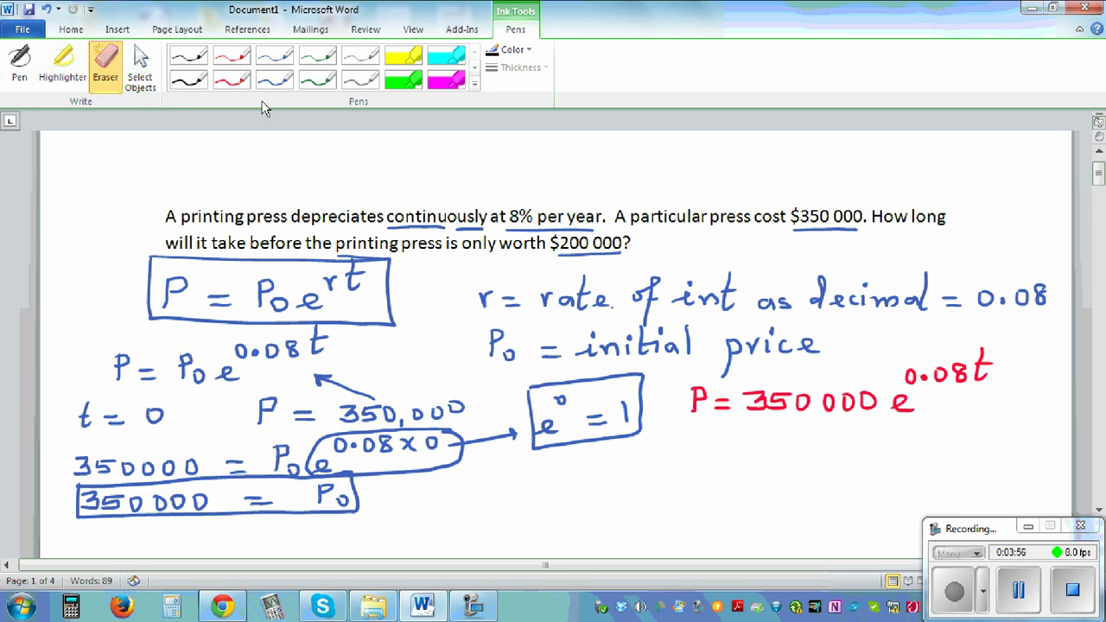
{"action": "left_click", "coordinate": [195, 66]}
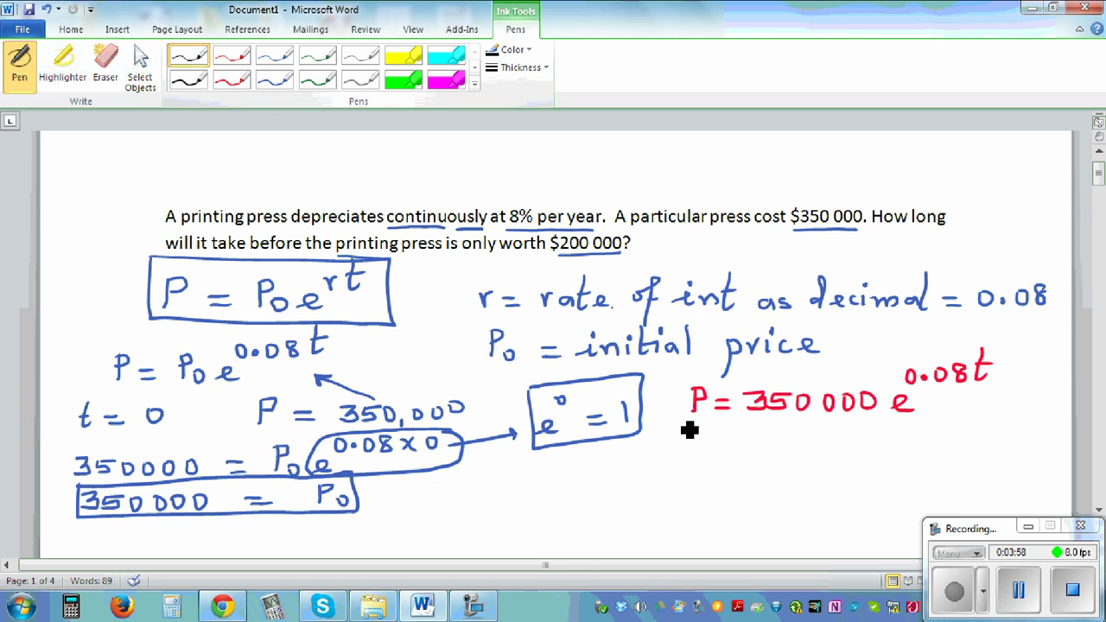
{"action": "mouse_move", "coordinate": [666, 425]}
{"action": "left_mouse_down"}
{"action": "mouse_move", "coordinate": [673, 464]}
{"action": "mouse_move", "coordinate": [681, 458]}
{"action": "mouse_move", "coordinate": [671, 454]}
{"action": "mouse_move", "coordinate": [698, 463]}
{"action": "mouse_move", "coordinate": [726, 445]}
{"action": "left_mouse_up"}
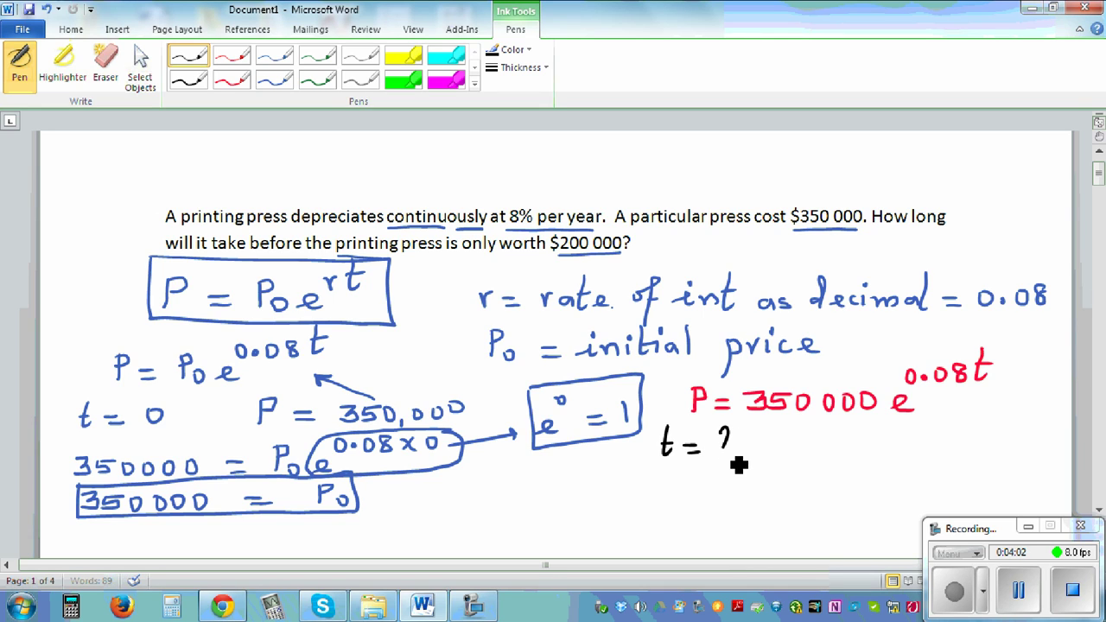
{"action": "mouse_move", "coordinate": [804, 445]}
{"action": "left_mouse_down"}
{"action": "mouse_move", "coordinate": [829, 458]}
{"action": "mouse_move", "coordinate": [854, 446]}
{"action": "mouse_move", "coordinate": [865, 459]}
{"action": "mouse_move", "coordinate": [922, 446]}
{"action": "mouse_move", "coordinate": [967, 457]}
{"action": "mouse_move", "coordinate": [977, 407]}
{"action": "left_mouse_up"}
{"action": "left_click_drag", "start_coordinate": [971, 416], "coordinate": [988, 410]}
Write 200000 = 350000e^0.08t on a new line
{"action": "left_click_drag", "start_coordinate": [1095, 179], "coordinate": [1096, 189]}
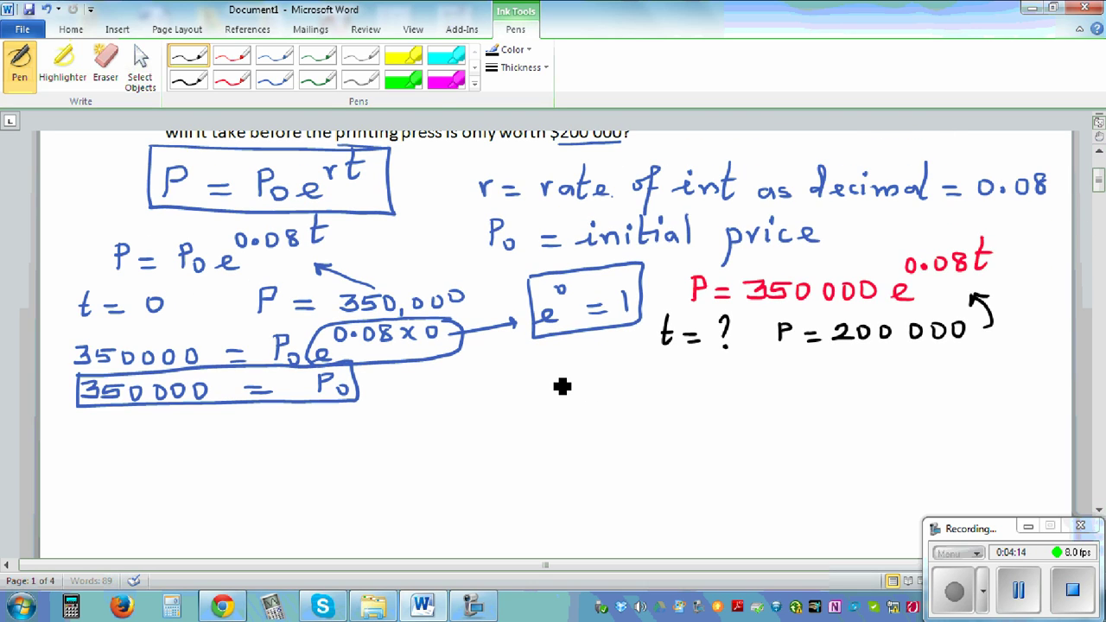
{"action": "mouse_move", "coordinate": [558, 393]}
{"action": "left_mouse_down"}
{"action": "mouse_move", "coordinate": [593, 375]}
{"action": "mouse_move", "coordinate": [642, 392]}
{"action": "mouse_move", "coordinate": [667, 385]}
{"action": "left_mouse_up"}
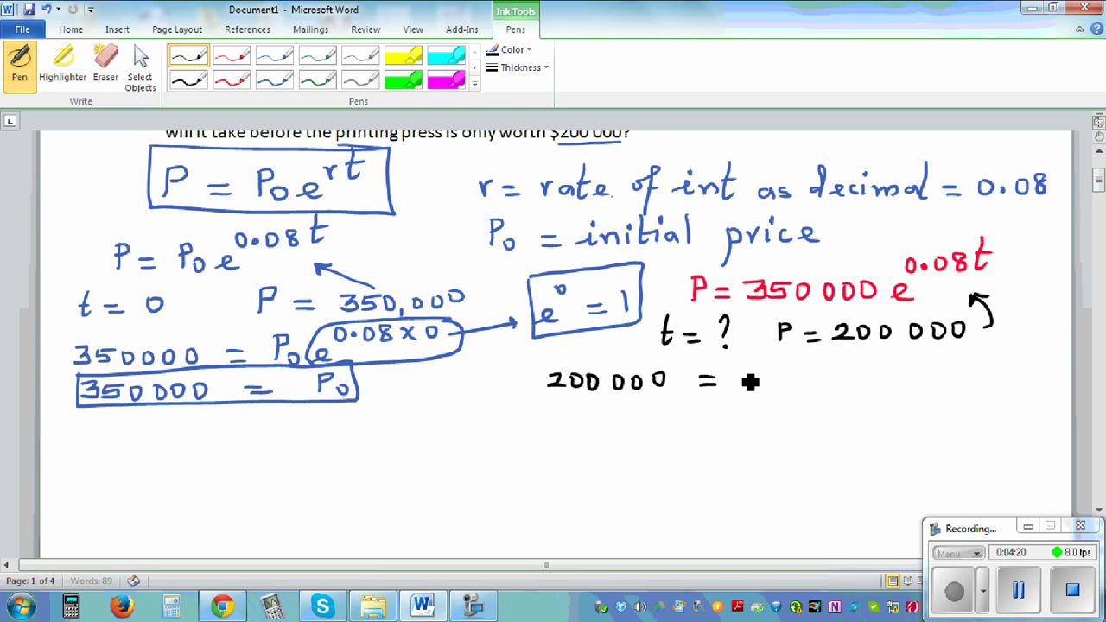
{"action": "mouse_move", "coordinate": [764, 393]}
{"action": "left_mouse_down"}
{"action": "mouse_move", "coordinate": [775, 383]}
{"action": "mouse_move", "coordinate": [912, 378]}
{"action": "mouse_move", "coordinate": [999, 346]}
{"action": "left_mouse_up"}
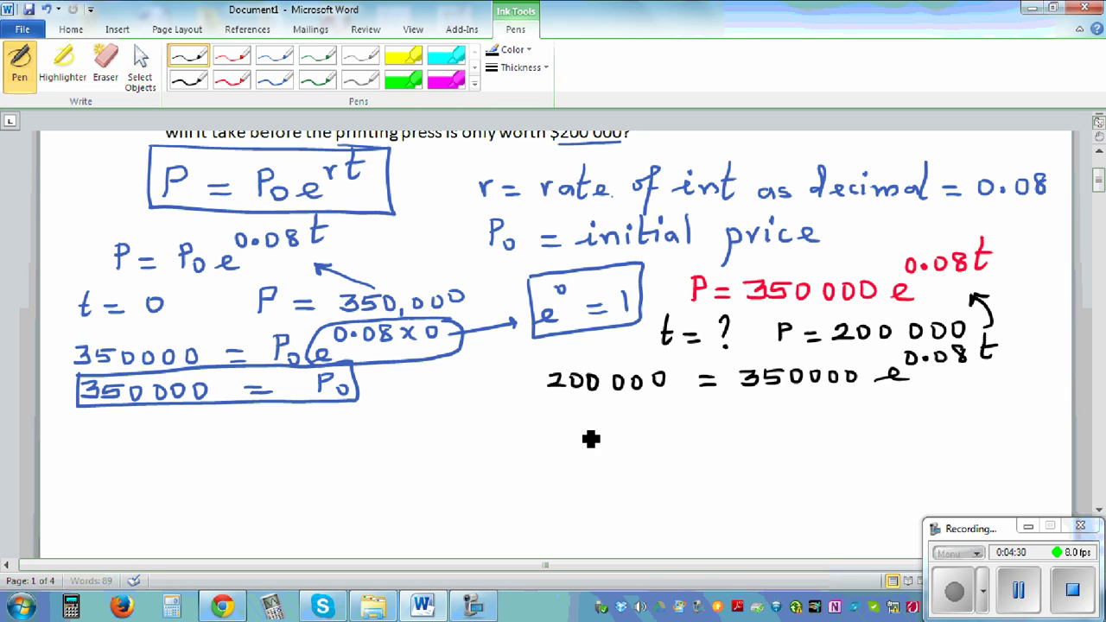
Begin dividing both sides by writing the fraction 200000/350000 = beneath it
{"action": "mouse_move", "coordinate": [416, 435]}
{"action": "left_mouse_down"}
{"action": "mouse_move", "coordinate": [433, 445]}
{"action": "mouse_move", "coordinate": [553, 435]}
{"action": "left_mouse_up"}
{"action": "mouse_move", "coordinate": [405, 450]}
{"action": "left_mouse_down"}
{"action": "mouse_move", "coordinate": [546, 441]}
{"action": "mouse_move", "coordinate": [436, 473]}
{"action": "mouse_move", "coordinate": [478, 468]}
{"action": "mouse_move", "coordinate": [471, 475]}
{"action": "left_mouse_up"}
{"action": "left_click_drag", "start_coordinate": [471, 458], "coordinate": [566, 461]}
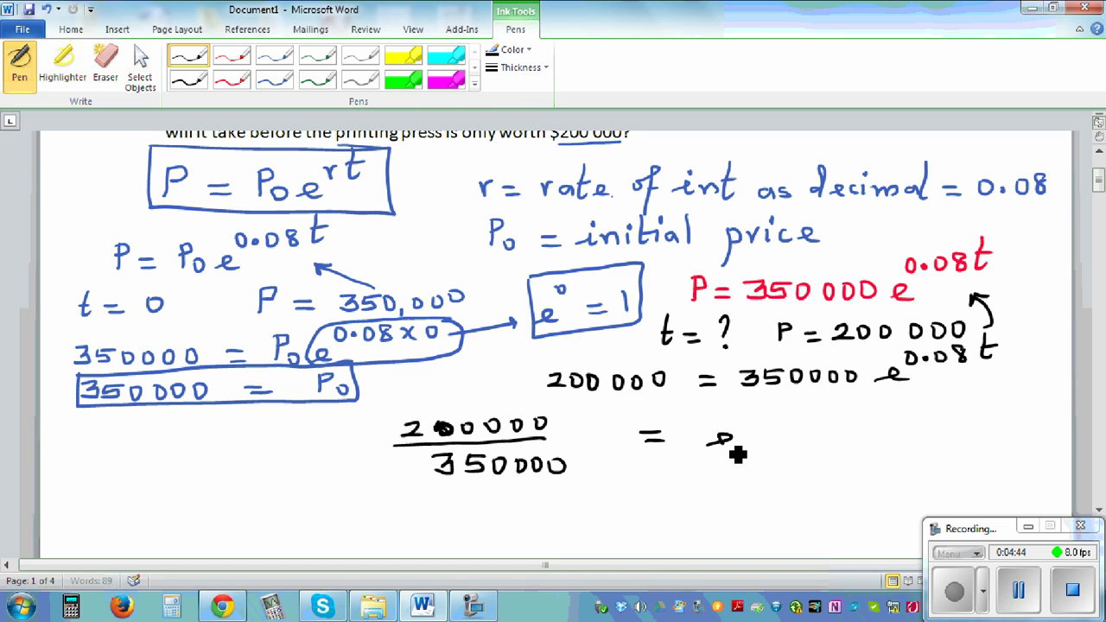